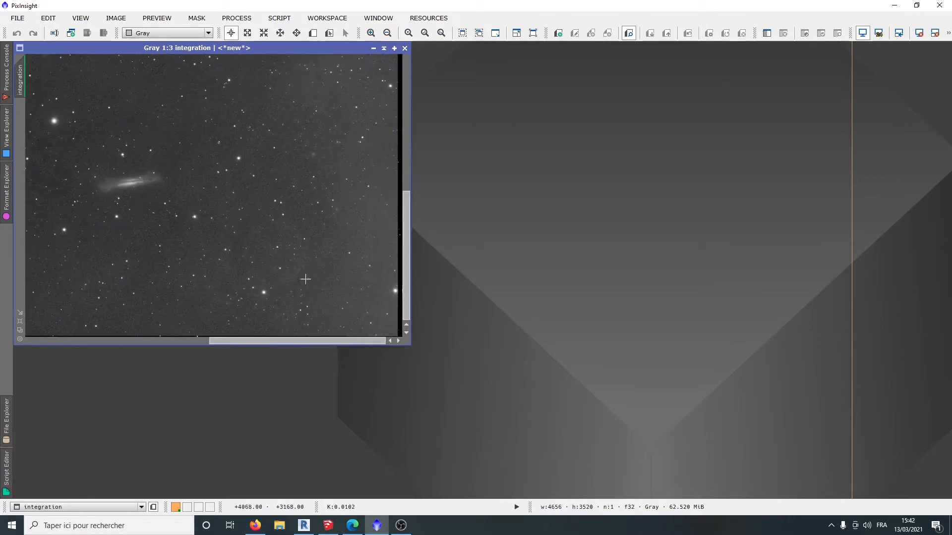
Step: Open the DynamicBackgroundExtraction process and place its window beside the integration image
scroll(308, 221, down, 3)
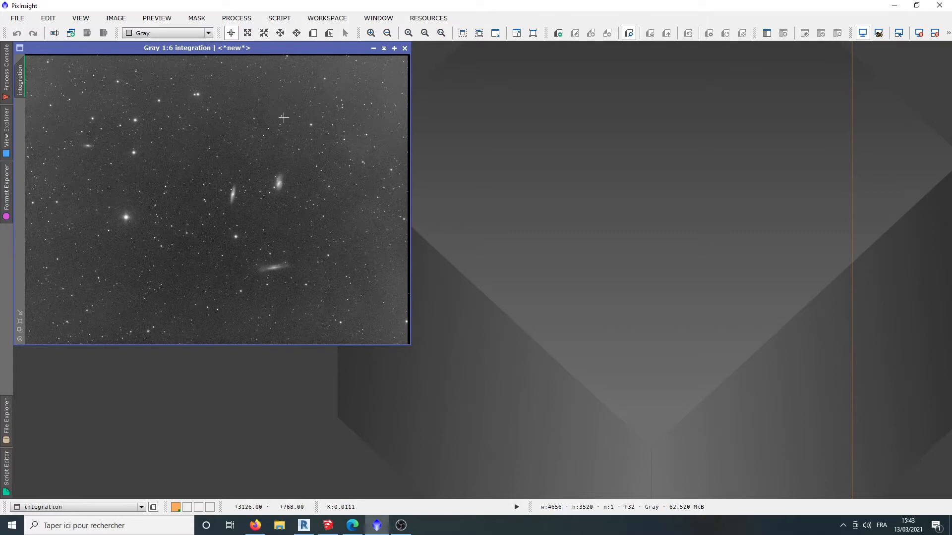
click(238, 18)
mouse_move(321, 34)
click(456, 47)
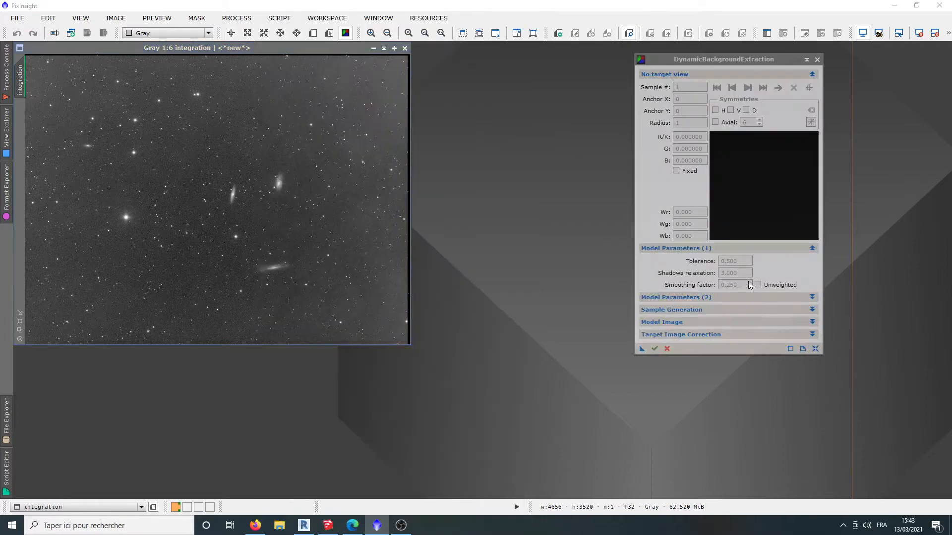
drag(699, 62, 591, 58)
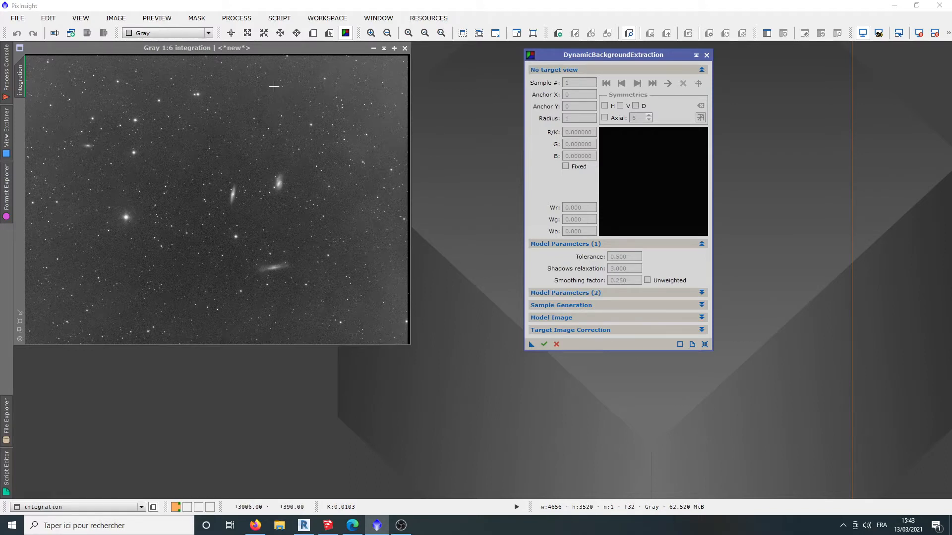
click(236, 18)
mouse_move(298, 35)
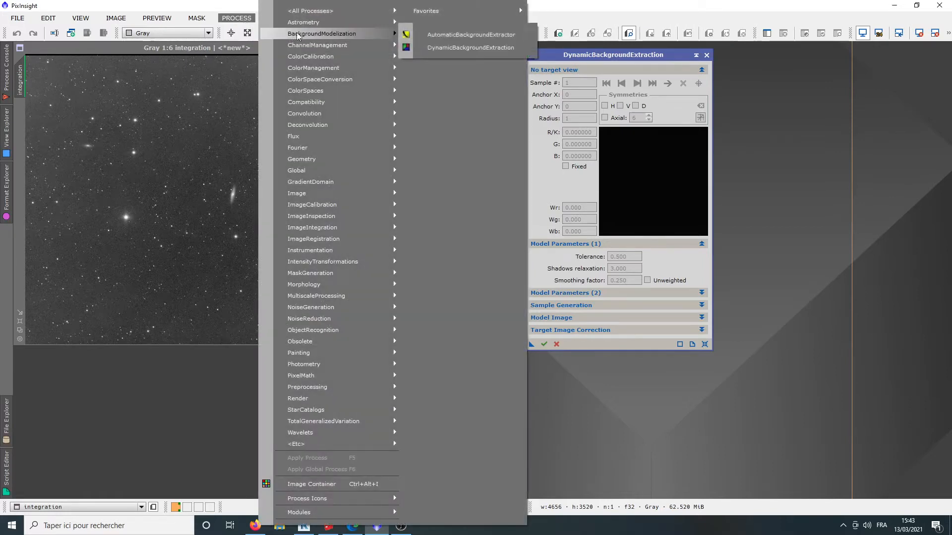
click(431, 35)
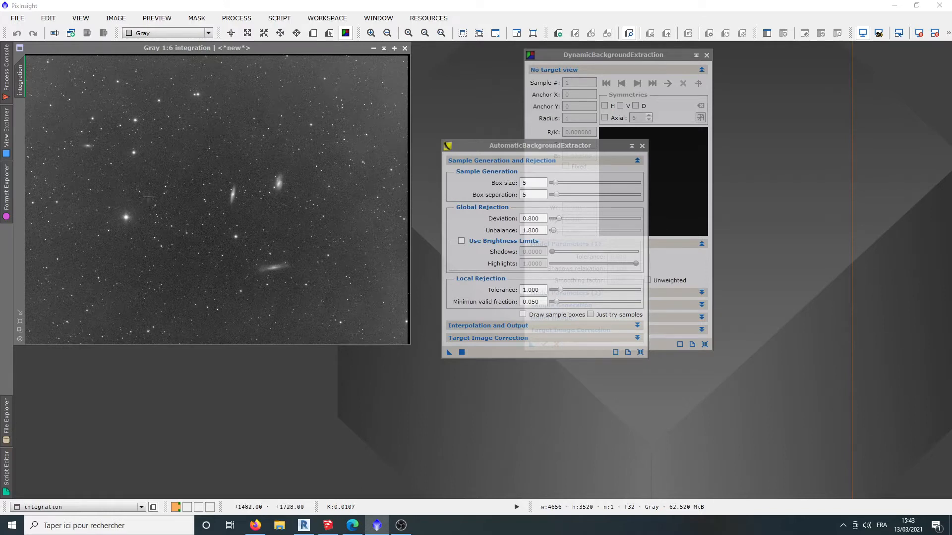
click(642, 146)
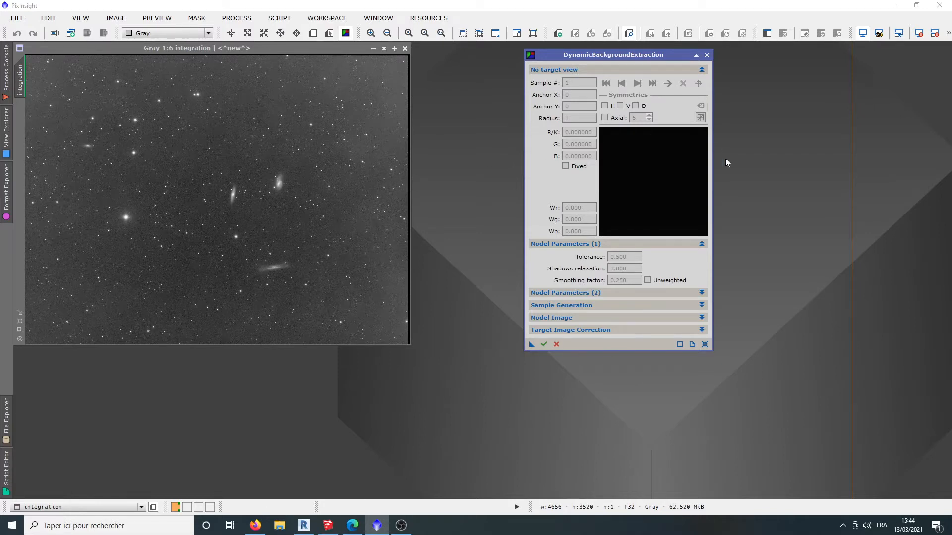
Step: Make the integration image the extraction target, and place and delete one trial sample between the galaxies
click(298, 238)
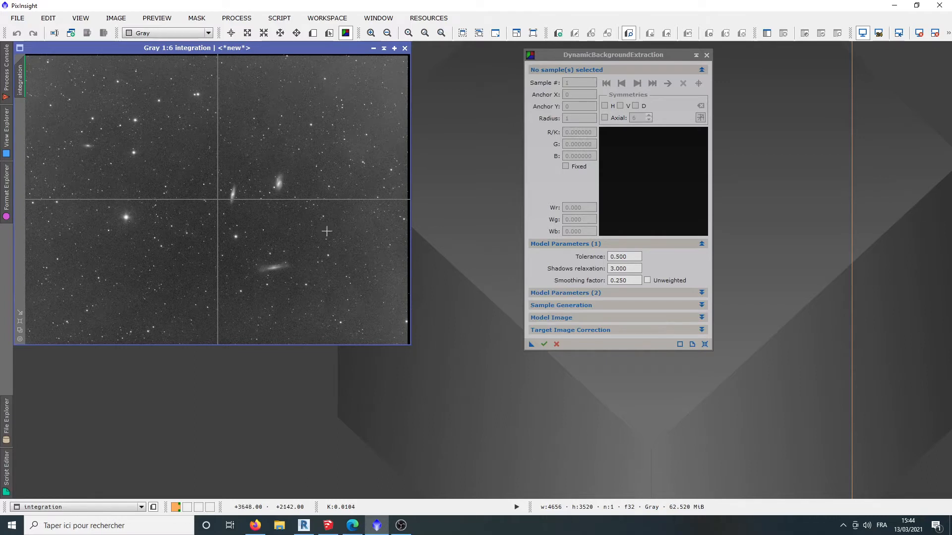
click(243, 223)
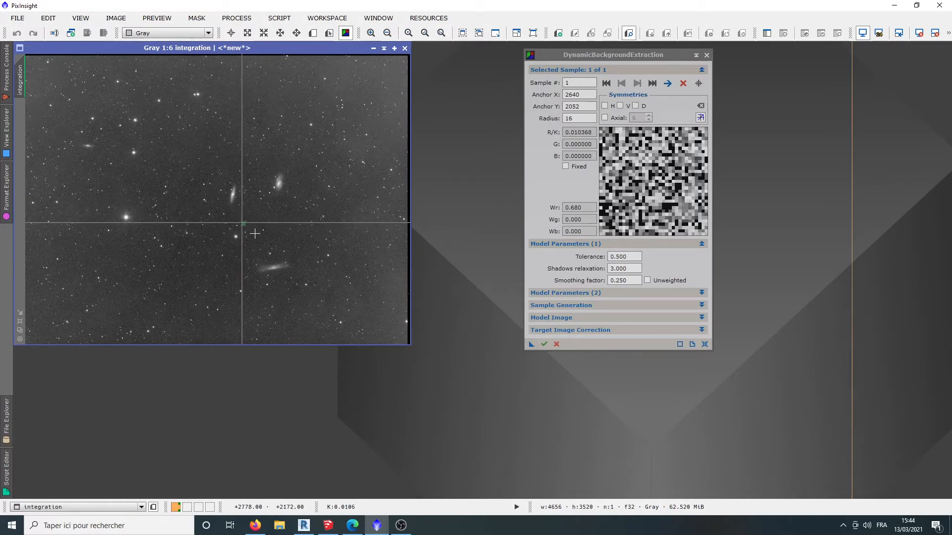
key(Delete)
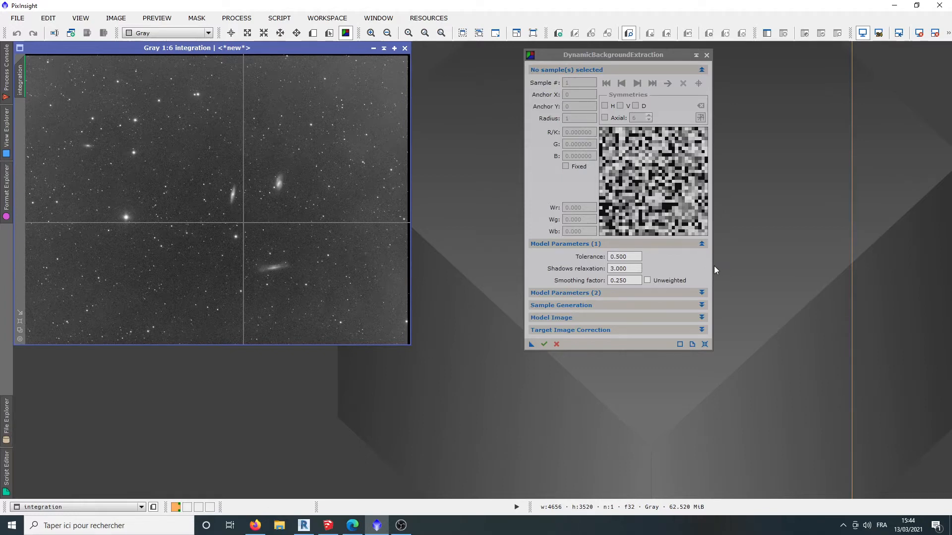
Step: Set the default sample radius to 25 and the samples per row to 25, and generate the background samples
click(702, 291)
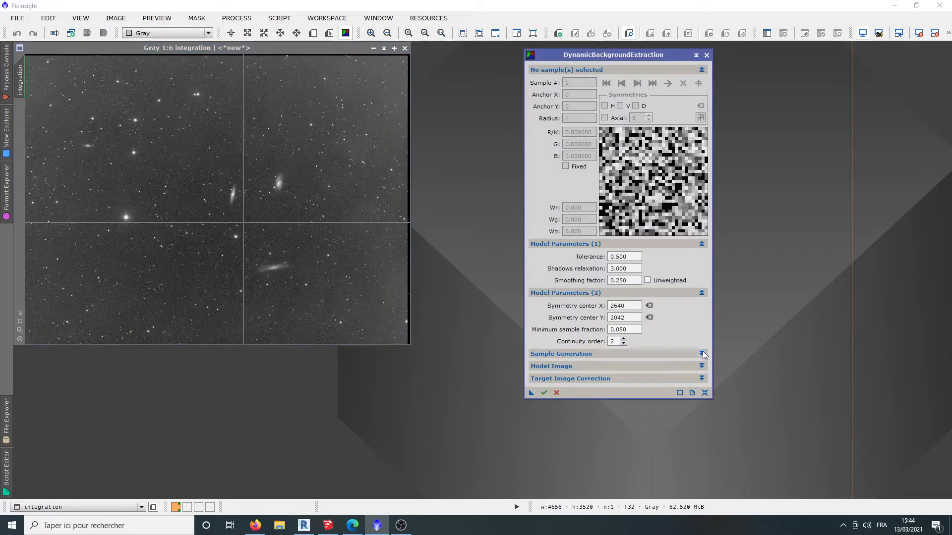
click(703, 352)
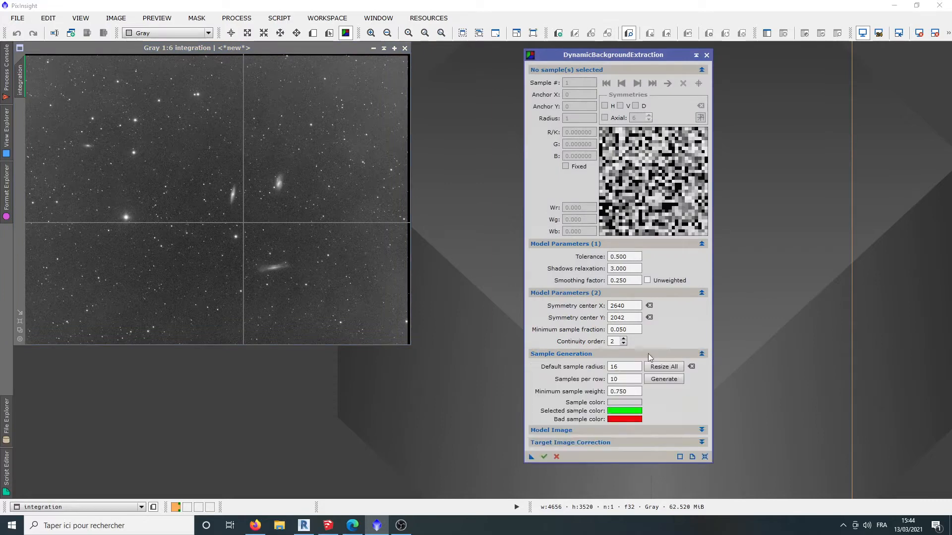
click(702, 293)
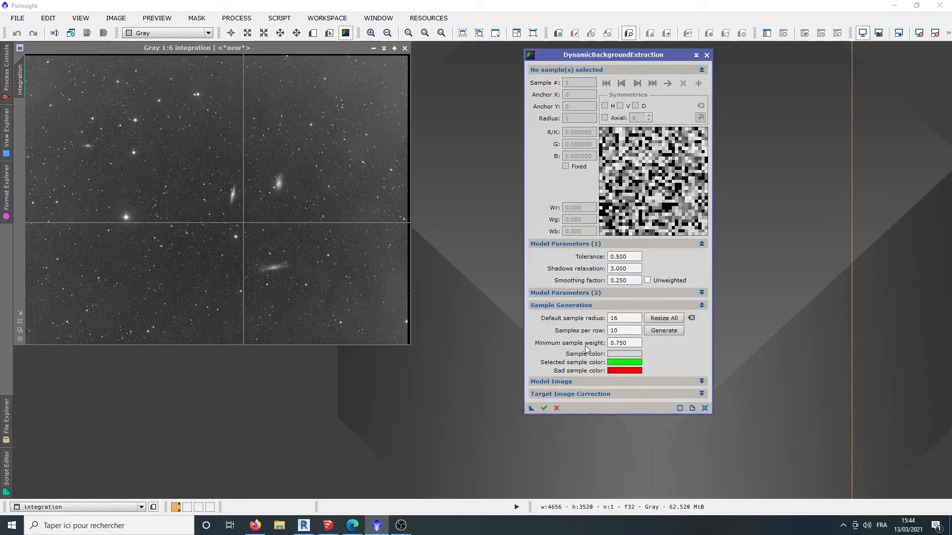
drag(626, 317, 577, 317)
drag(623, 330, 585, 331)
click(661, 331)
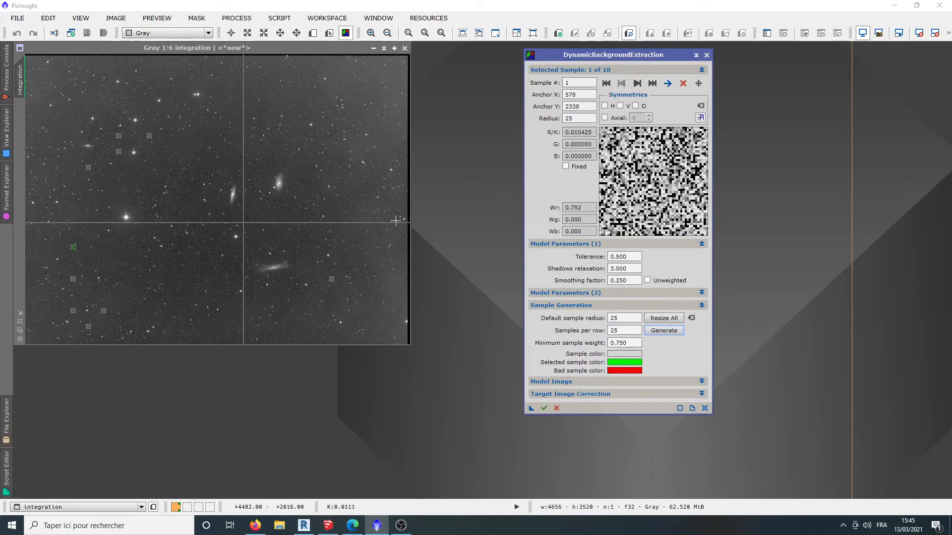
Step: Regenerate the background samples with the tolerance at 3, 3.5 and 5 in turn
click(629, 258)
drag(629, 258, 585, 259)
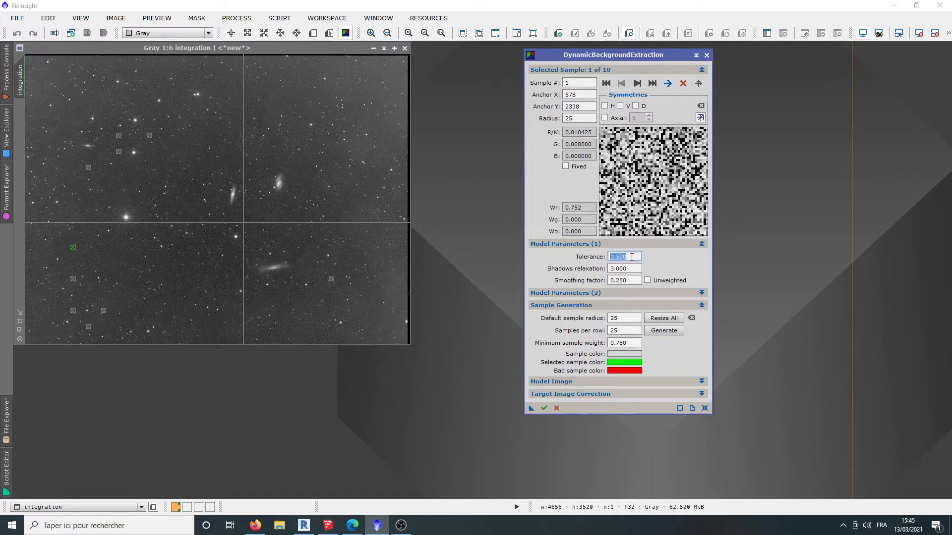
text(3)
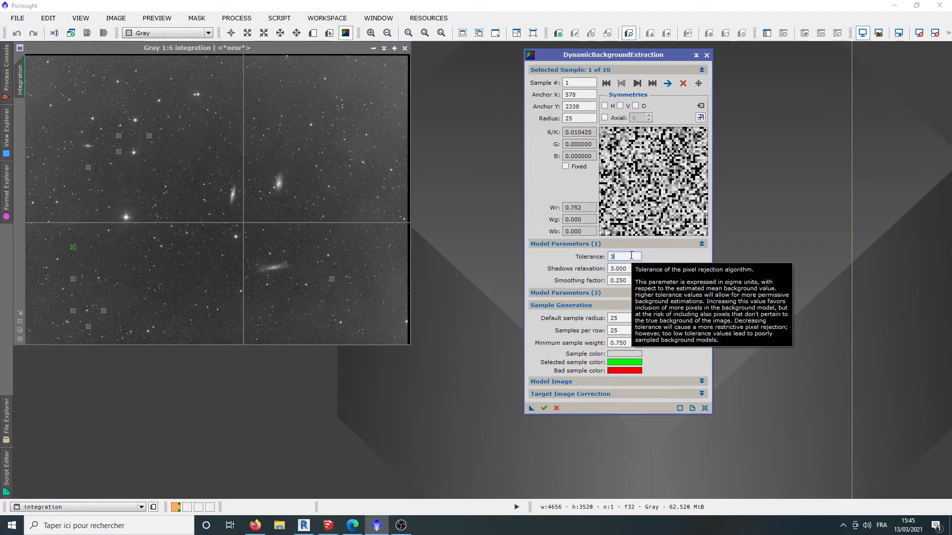
key(Return)
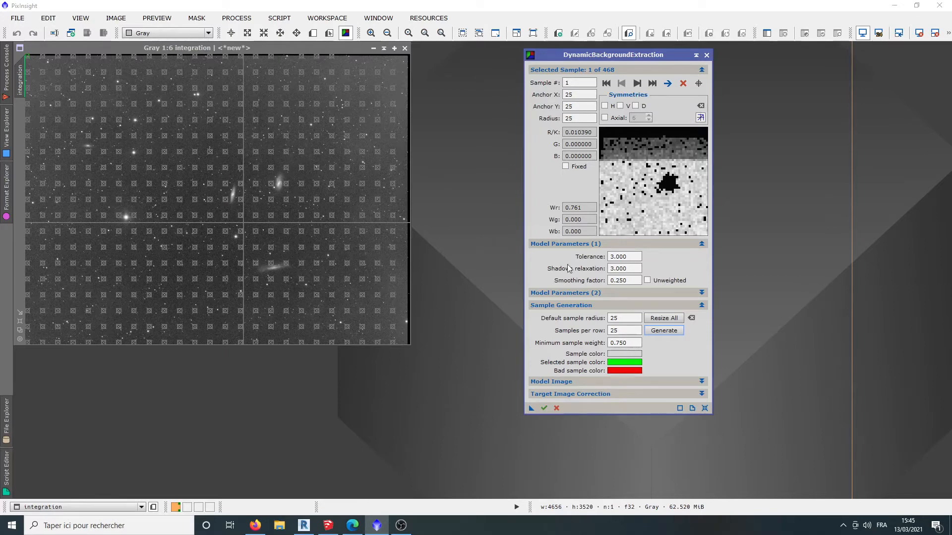
drag(626, 257, 617, 253)
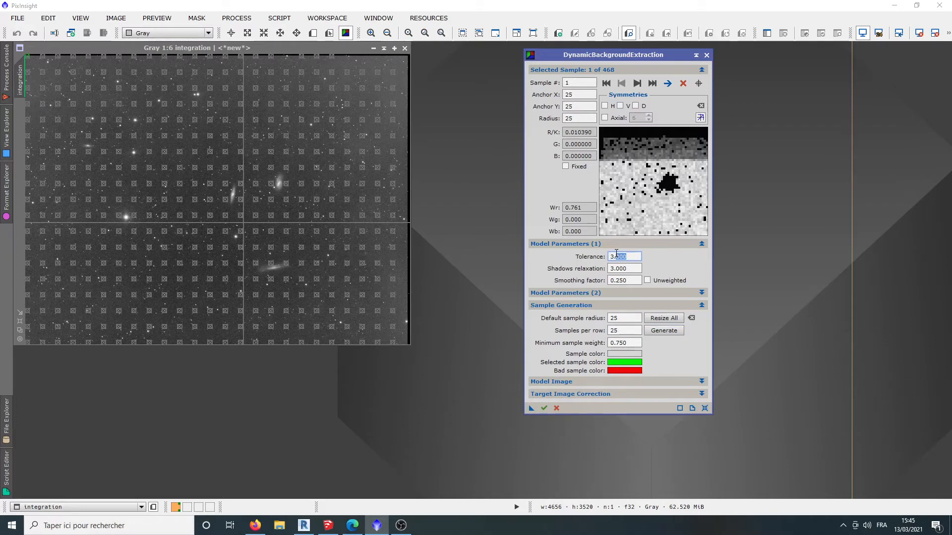
click(665, 328)
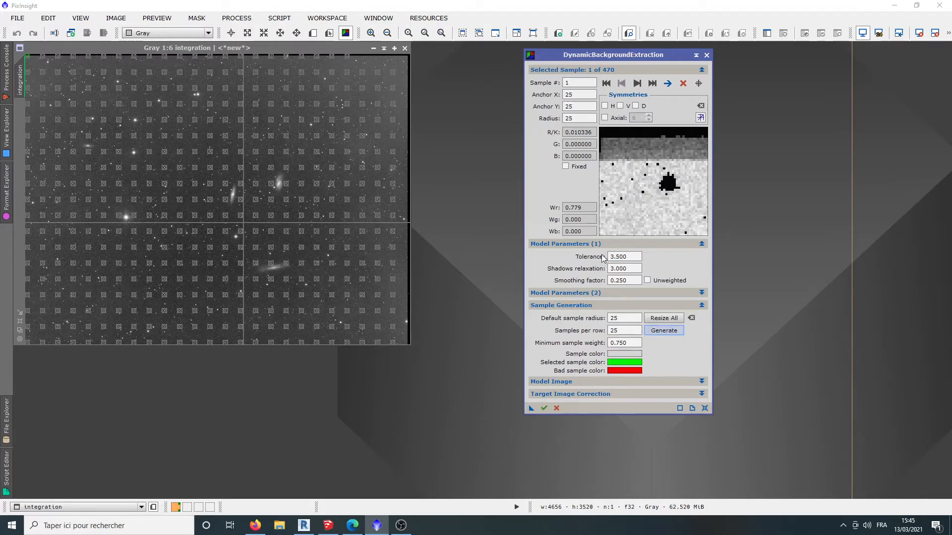
double_click(630, 256)
text(5)
click(661, 329)
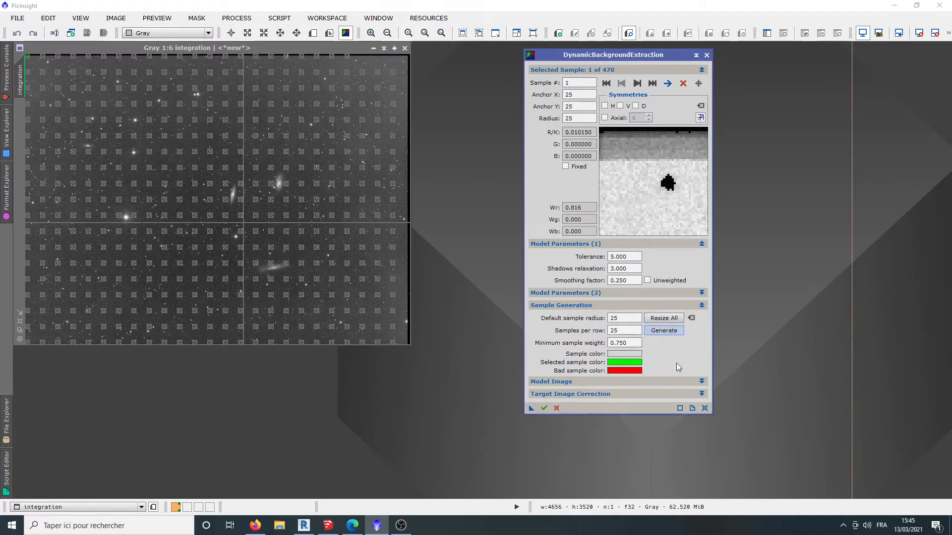
Step: Set the tolerance to 8 and regenerate the grid of background samples
double_click(624, 256)
text(8)
click(668, 332)
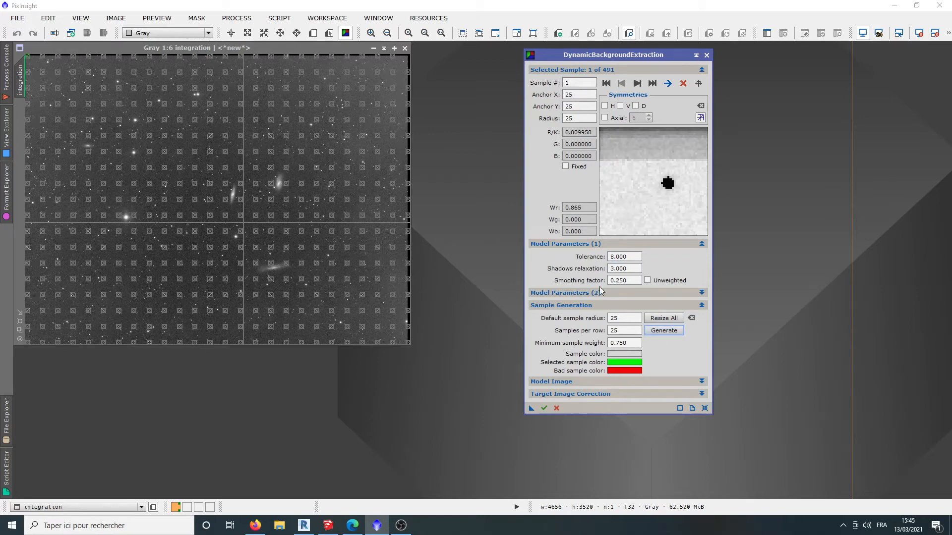
Step: Add a sample near the image's upper-right corner and clear the samples lying on the elongated lower galaxy
click(406, 56)
drag(407, 59, 408, 62)
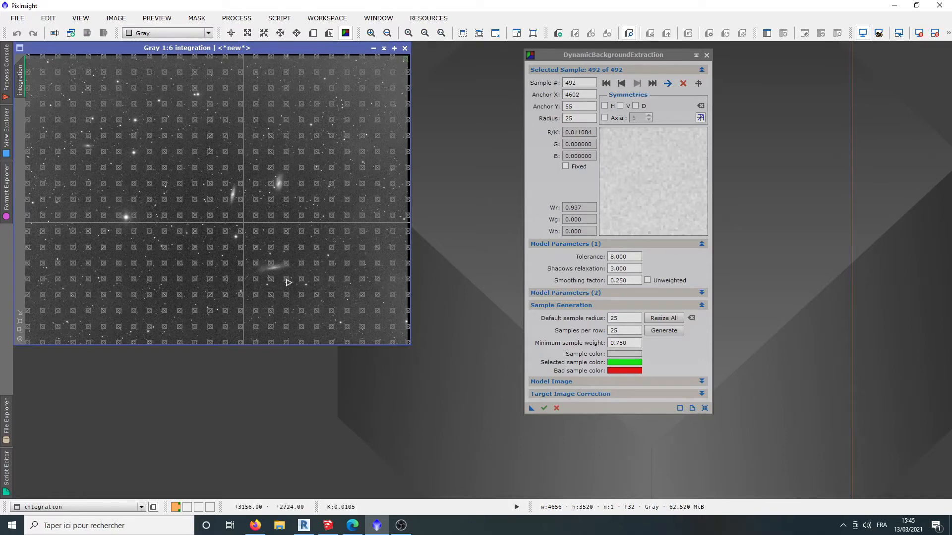
click(272, 264)
key(Delete)
click(287, 264)
key(Delete)
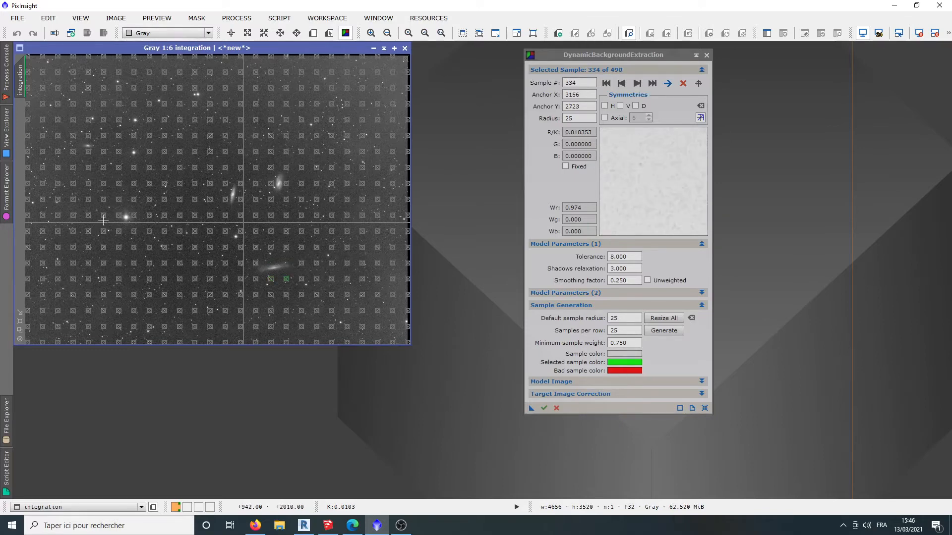
click(258, 267)
drag(258, 266, 259, 283)
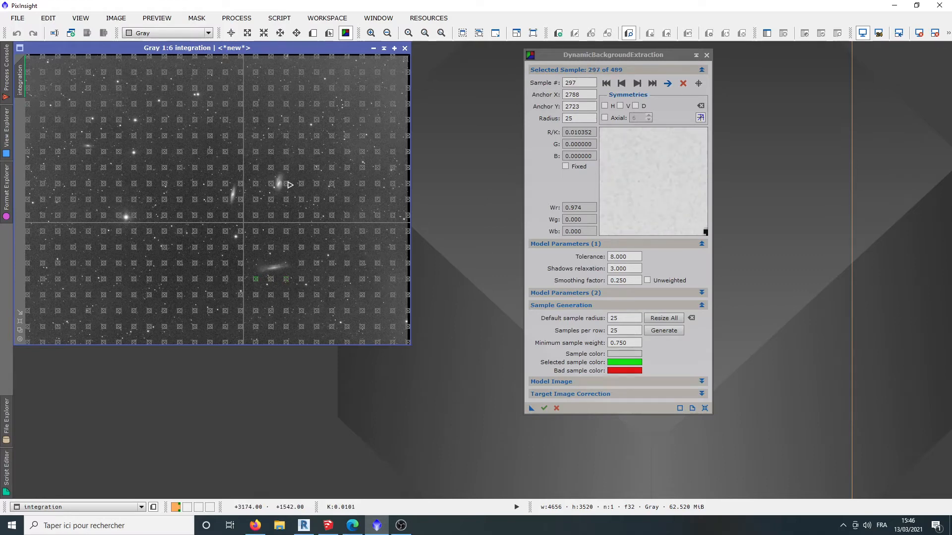
Step: Delete the samples touching the two galaxies just above the lower elongated one
click(273, 186)
key(Delete)
click(287, 185)
key(Delete)
click(228, 203)
key(Delete)
click(242, 202)
key(Delete)
Step: Place four replacement samples on clear background on either side of the two upper galaxies
click(268, 181)
drag(270, 184, 272, 188)
click(289, 184)
click(224, 199)
click(240, 199)
Step: Re-evaluate all samples by resizing them with the tolerance at 3 and 2 in turn
click(629, 257)
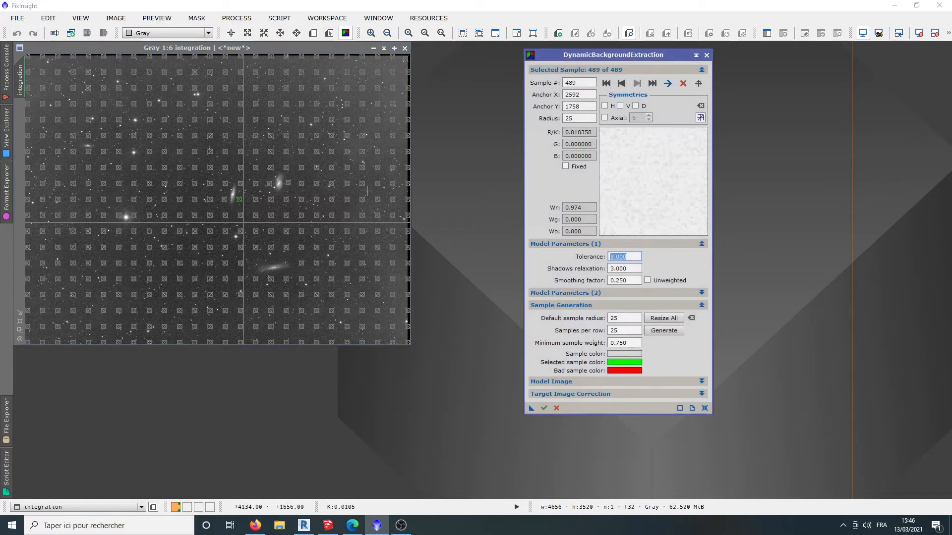
text(3)
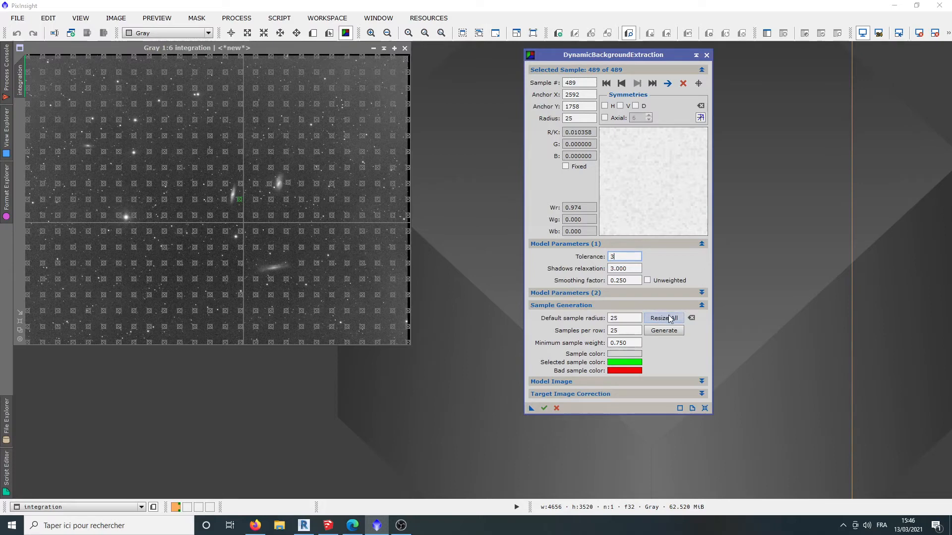
click(665, 332)
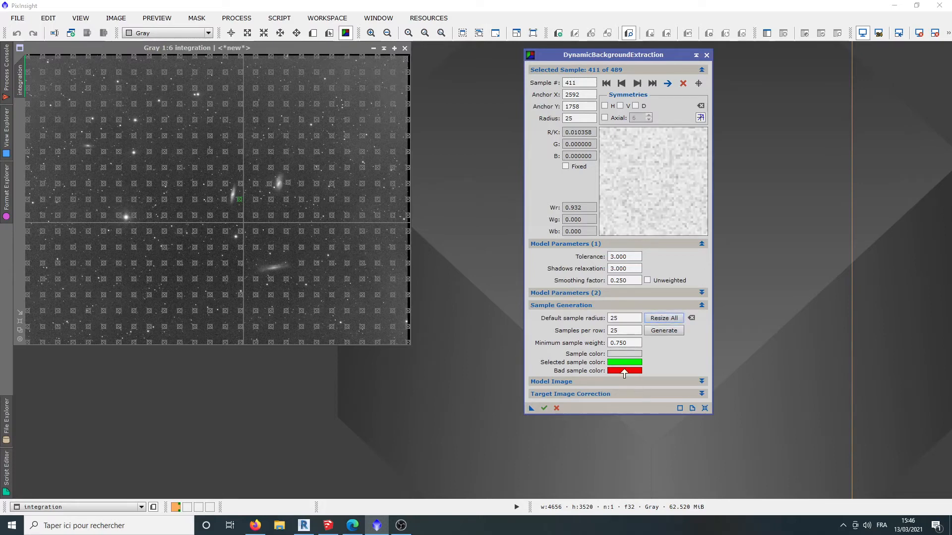
drag(629, 257, 599, 253)
text(2)
click(663, 318)
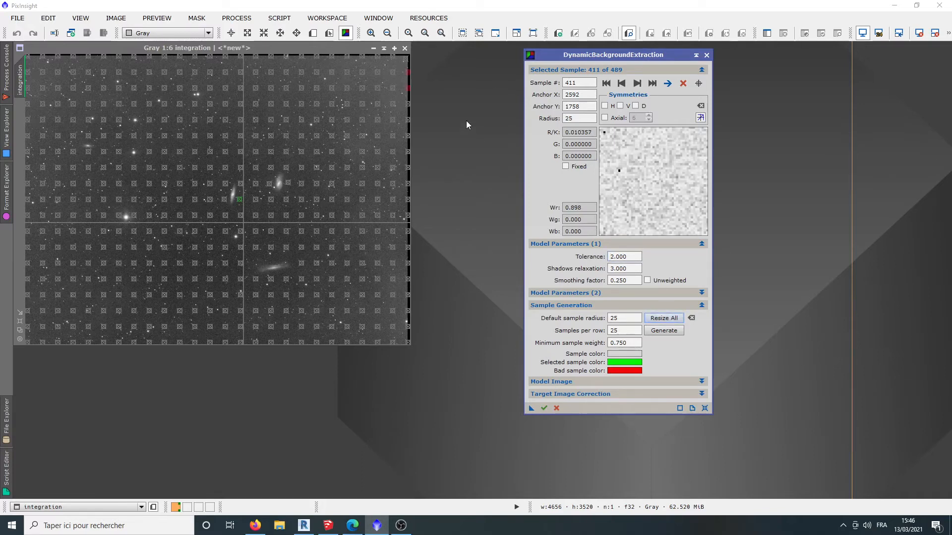
Step: Try finer decimal values for the tolerance, resizing all samples after each change
drag(628, 257, 620, 256)
click(664, 318)
click(617, 257)
text(25)
click(663, 318)
click(620, 257)
text(15)
click(654, 318)
click(617, 256)
drag(619, 256, 622, 256)
text(0)
click(656, 319)
drag(621, 256, 634, 256)
text(20)
click(650, 319)
Step: Set the tolerance to 2.15 and resize all samples
drag(621, 256, 628, 256)
text(50)
click(664, 318)
Step: Set the target image correction to Division, with Normalize and Replace target image enabled
click(701, 394)
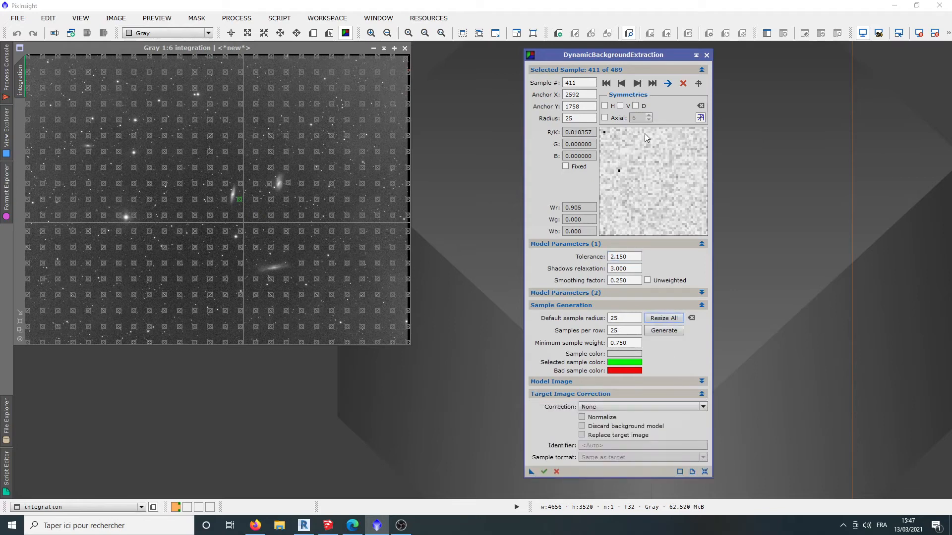
drag(651, 59, 713, 25)
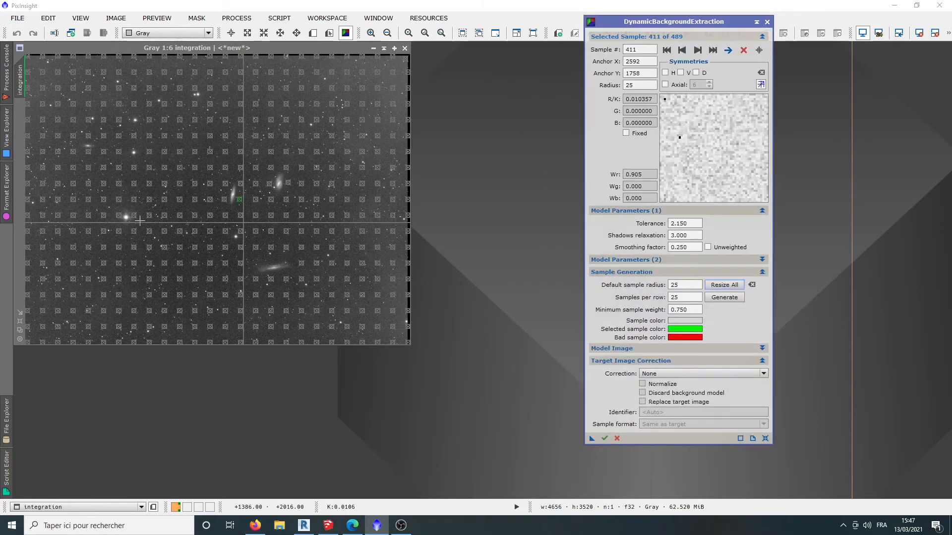
click(725, 374)
click(662, 398)
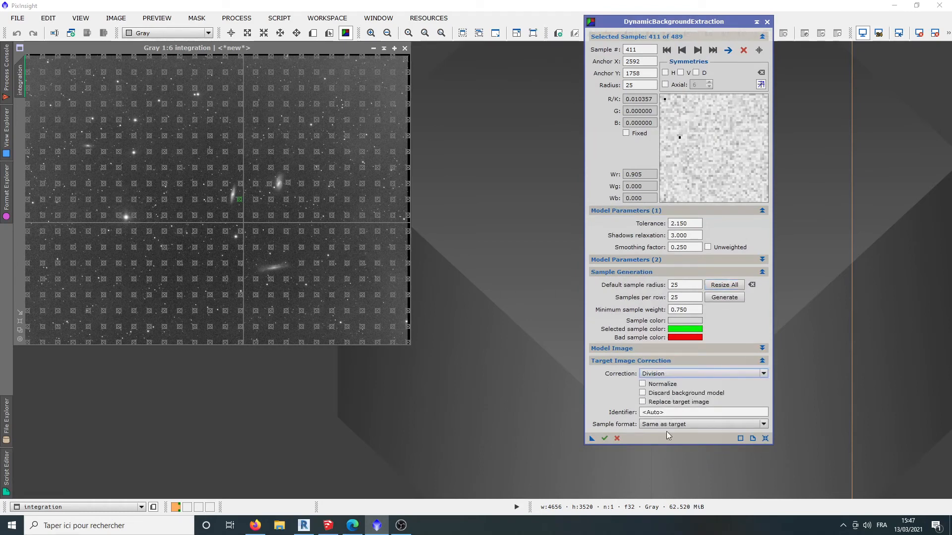
click(643, 384)
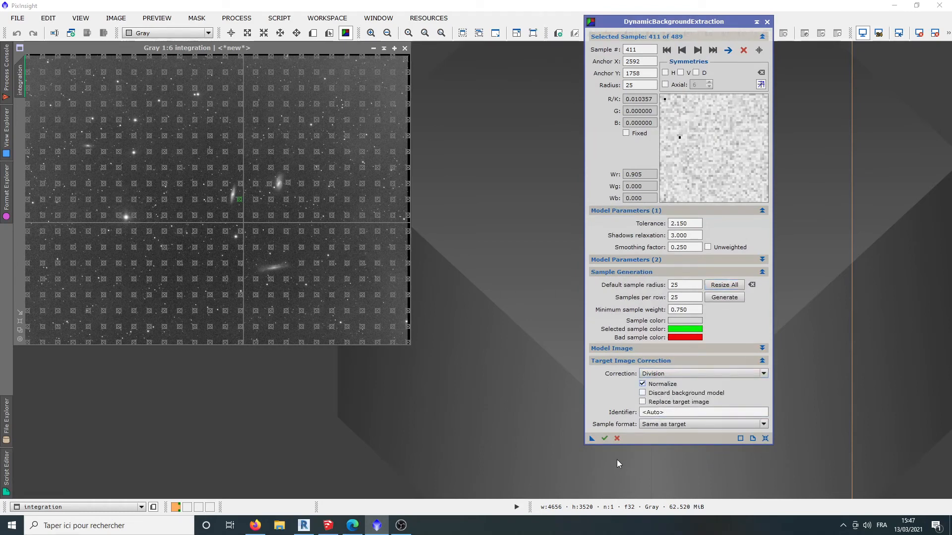
click(643, 402)
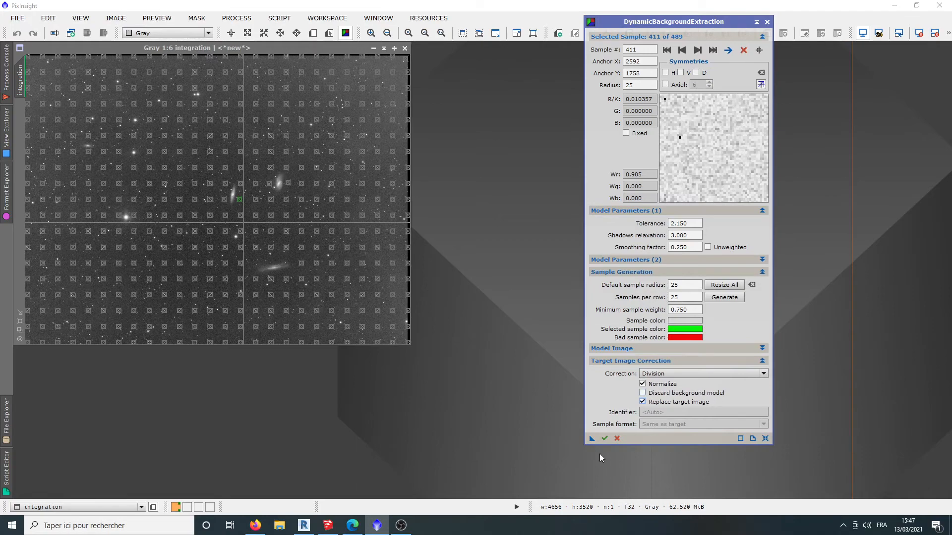
Step: Execute the background extraction and apply an STF AutoStretch to the generated background model
click(604, 438)
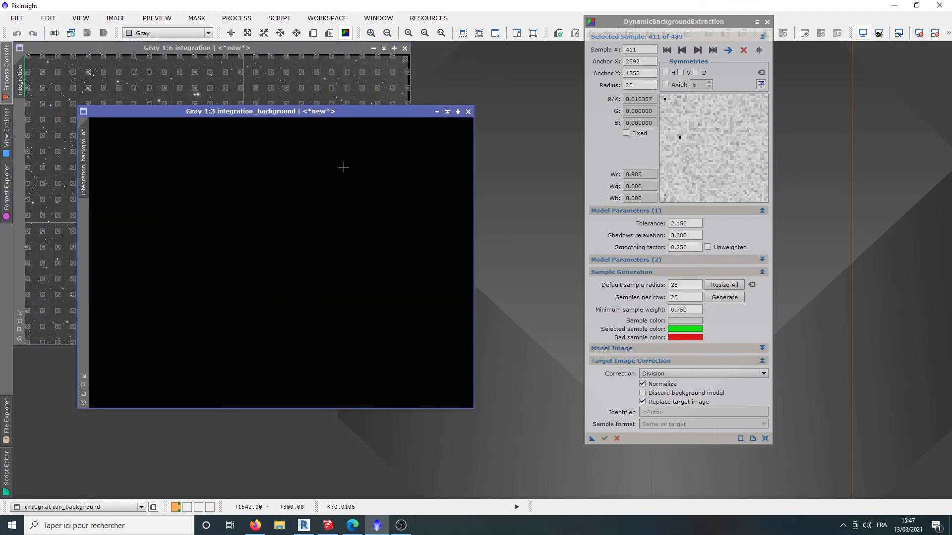
click(115, 17)
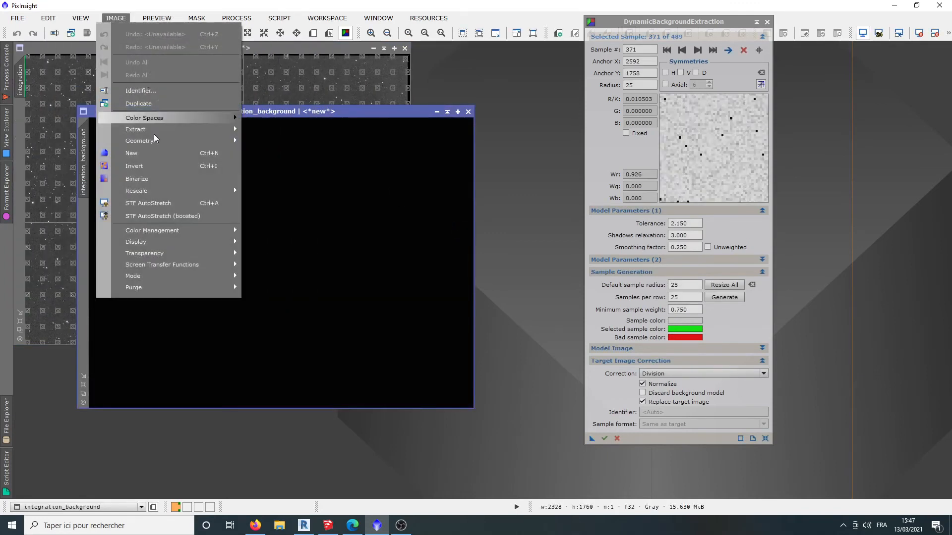
click(143, 203)
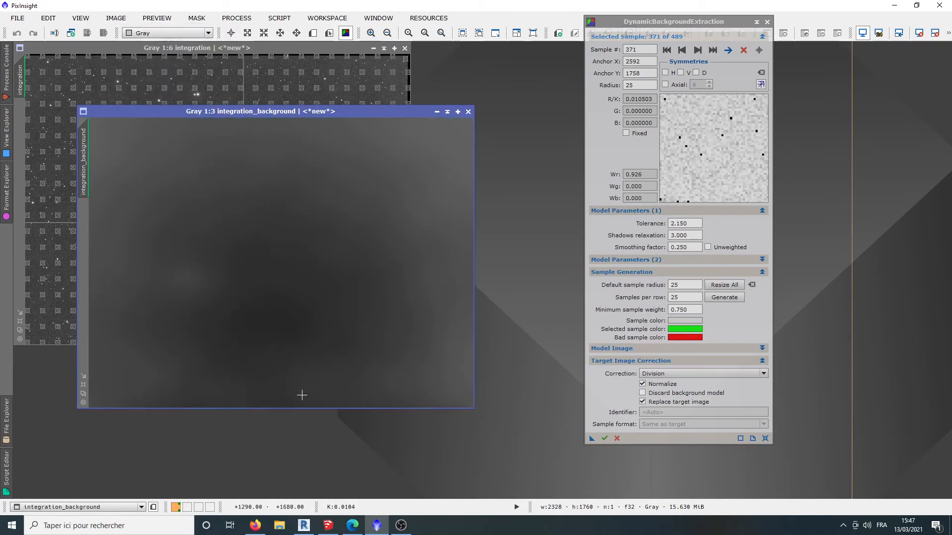
Step: Read out pixel values across the background model in readout mode, and close the model image
click(231, 33)
click(423, 142)
drag(424, 142, 152, 161)
click(468, 112)
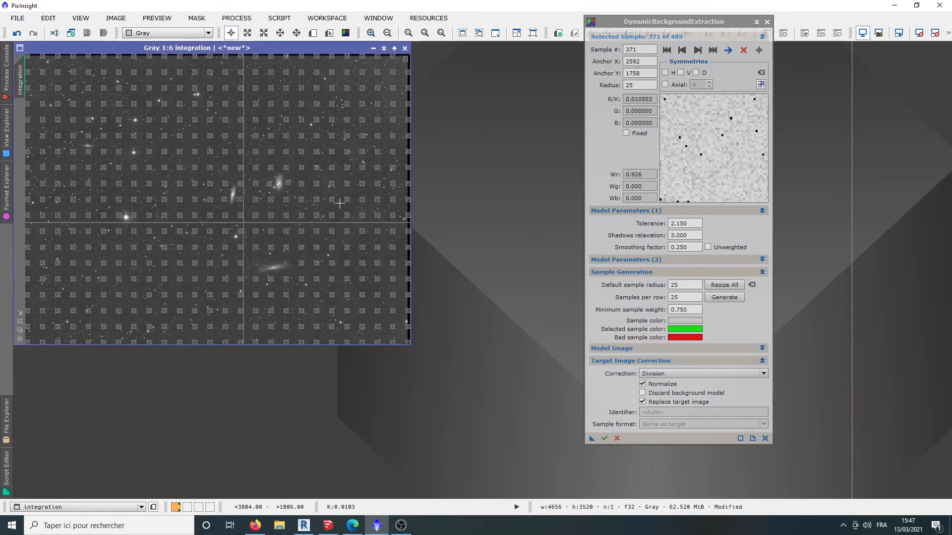
Step: Try tolerance values of 1, 0.5, 0.75 and 0.8, resizing all samples to compare which ones are rejected
click(689, 222)
text(1)
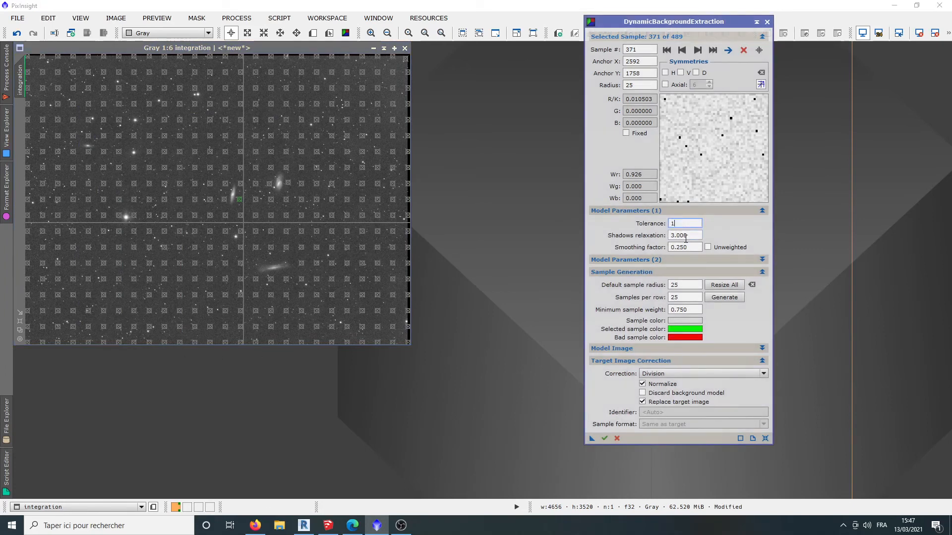
click(735, 285)
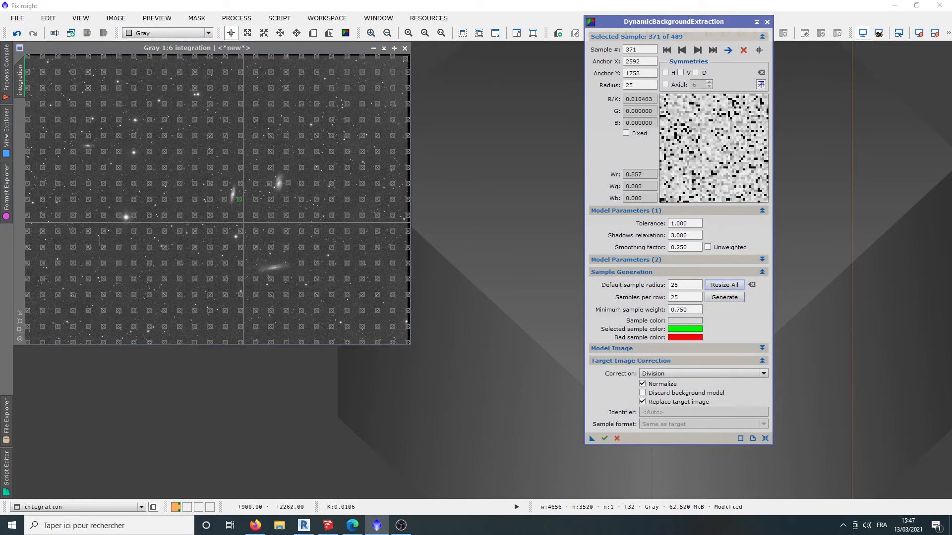
click(699, 222)
text(0.5)
click(731, 286)
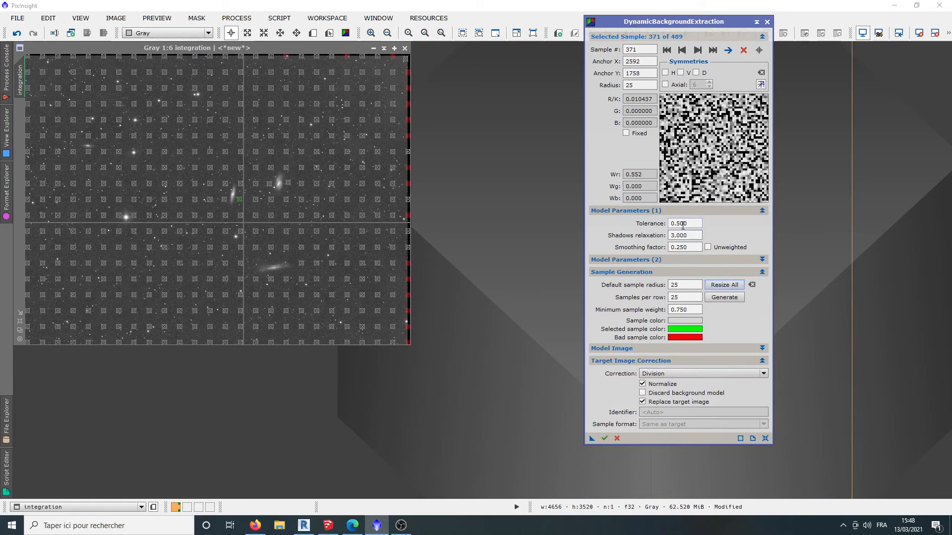
drag(678, 223, 707, 230)
text(750)
key(Return)
drag(680, 224, 705, 224)
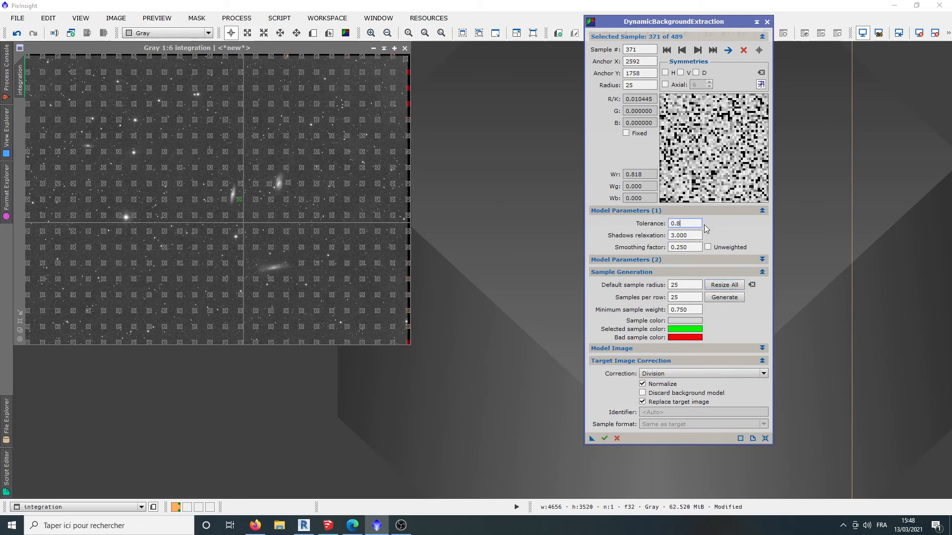
text(8)
key(Return)
Step: Set the tolerance to 0.9 and resize all samples
drag(675, 224, 703, 222)
text(900)
key(Return)
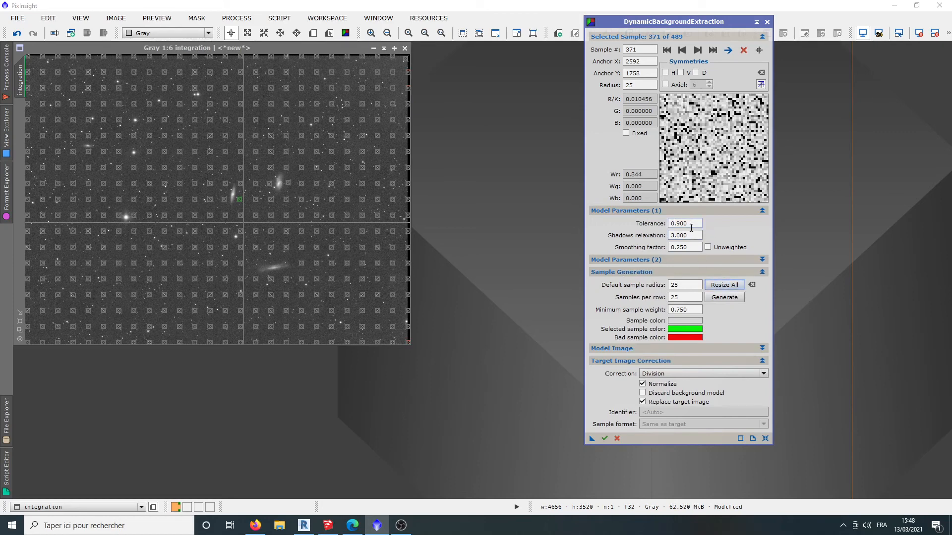
Step: Execute the background extraction again with the new tolerance and AutoStretch the newly generated background model
click(604, 438)
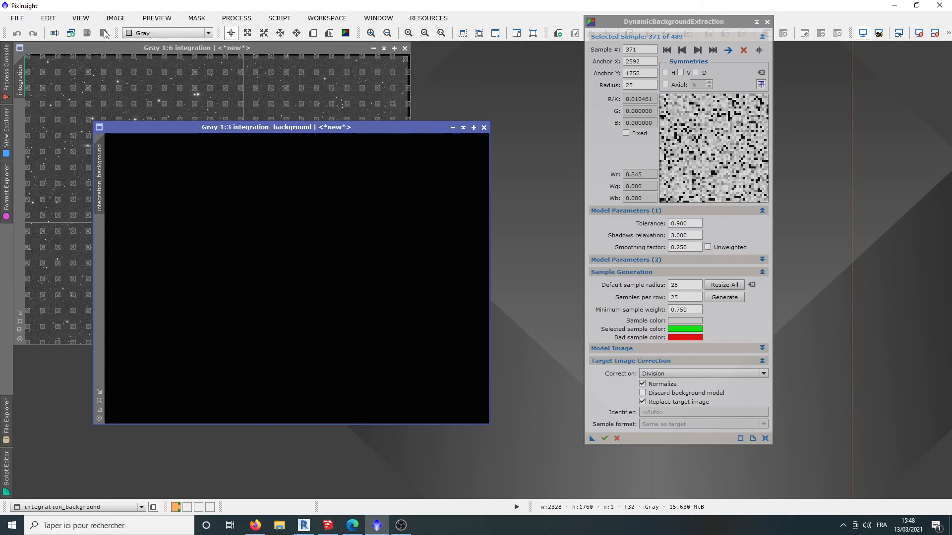
click(115, 19)
click(233, 188)
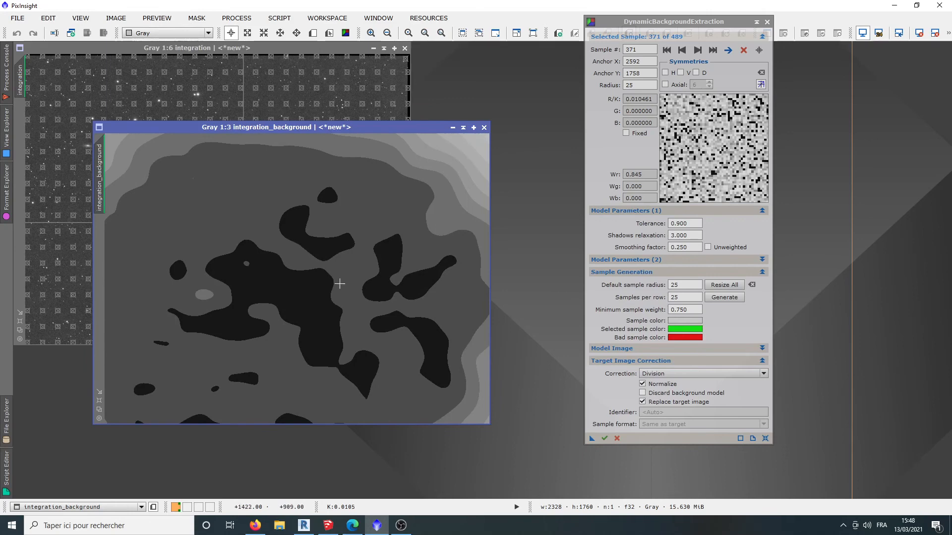
Step: Read out pixel values at the centre and corners of the new background model, and close the model image
drag(259, 299, 483, 411)
mouse_move(485, 136)
mouse_down()
mouse_move(416, 190)
mouse_move(488, 144)
mouse_move(441, 198)
mouse_move(487, 152)
mouse_up()
drag(118, 137, 183, 201)
click(484, 127)
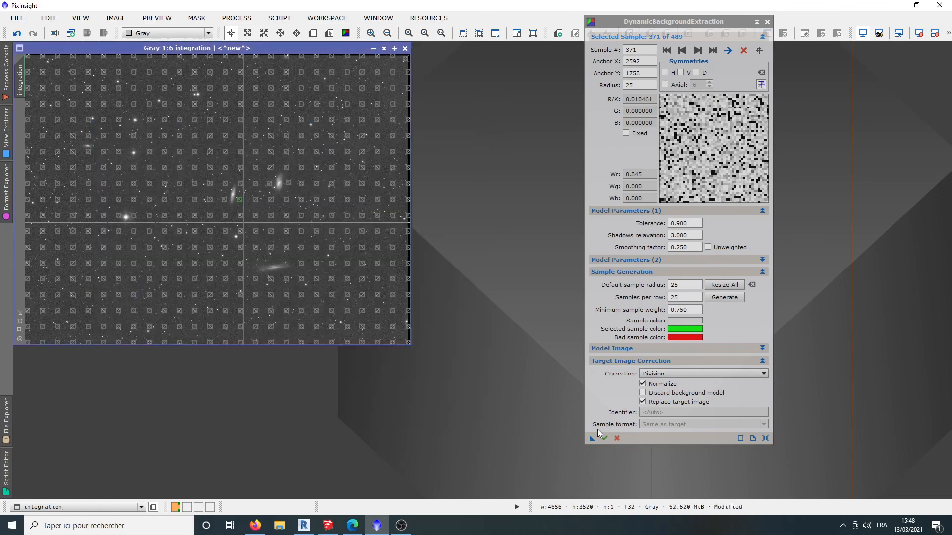
Step: End the DynamicBackgroundExtraction session and examine the corrected integration image around the galaxies and across the full frame
click(617, 439)
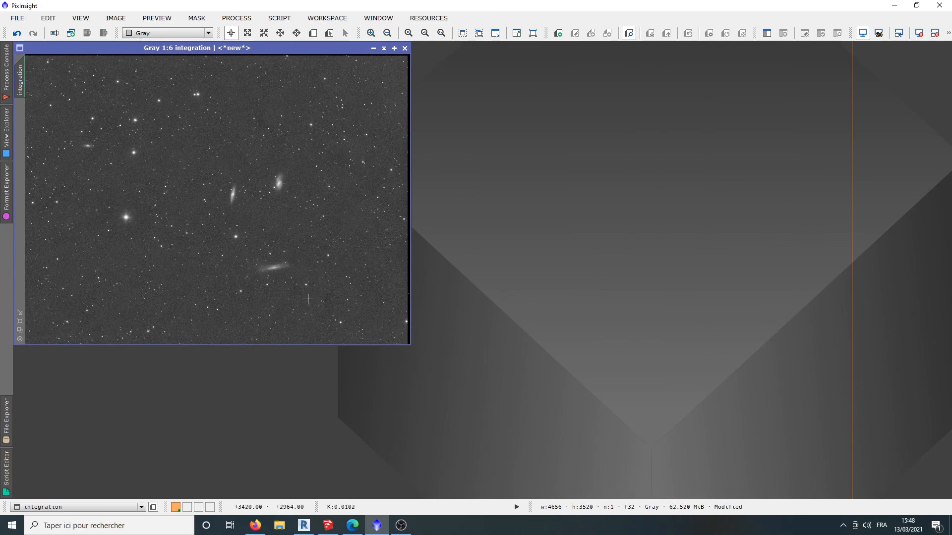
scroll(229, 223, up, 3)
drag(230, 223, 70, 229)
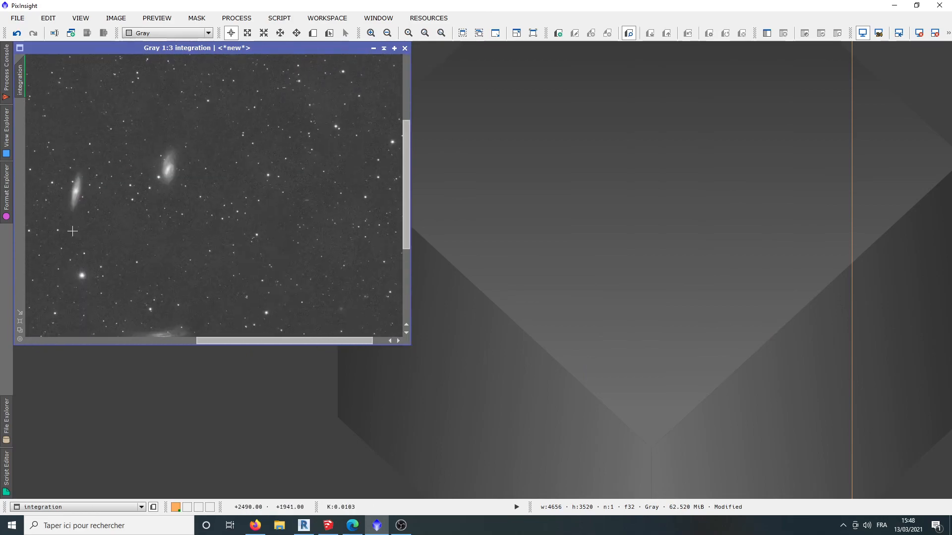
drag(276, 218, 323, 150)
scroll(209, 249, down, 4)
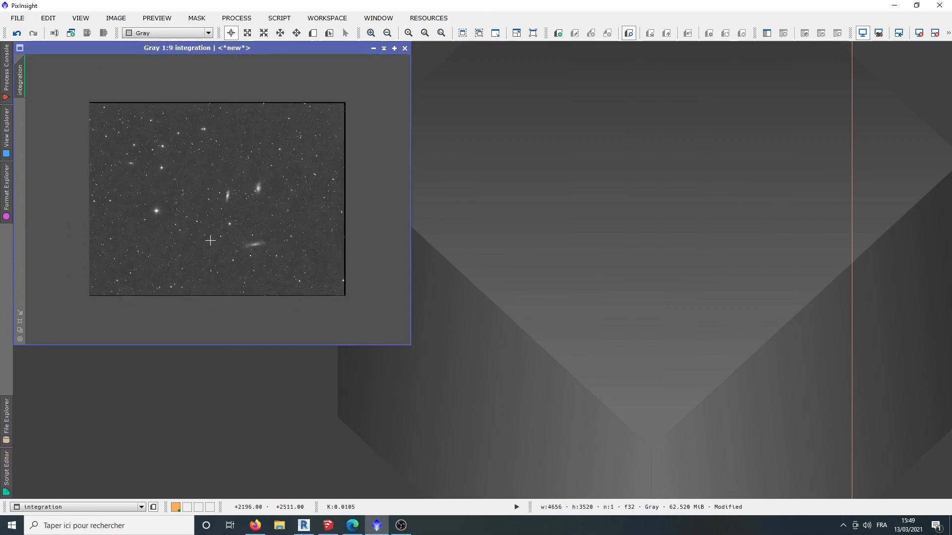
scroll(208, 250, up, 1)
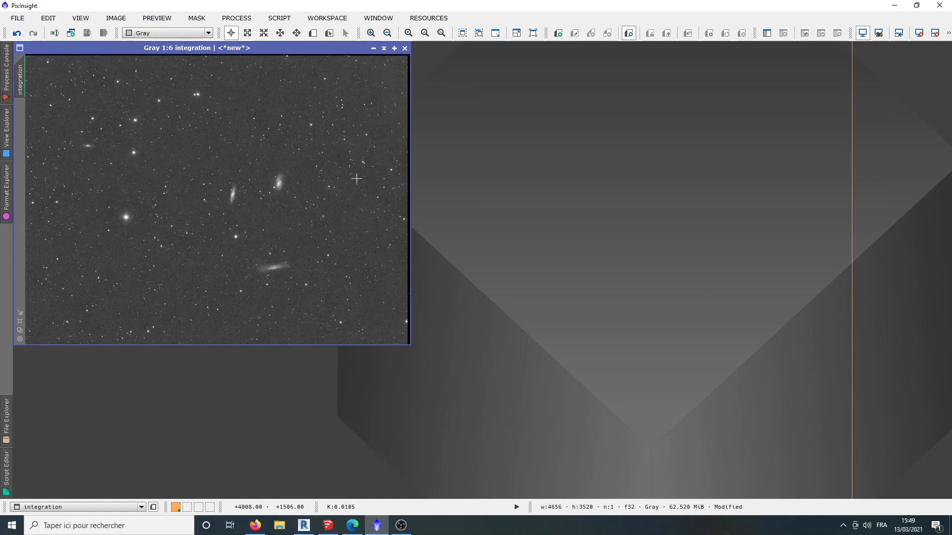